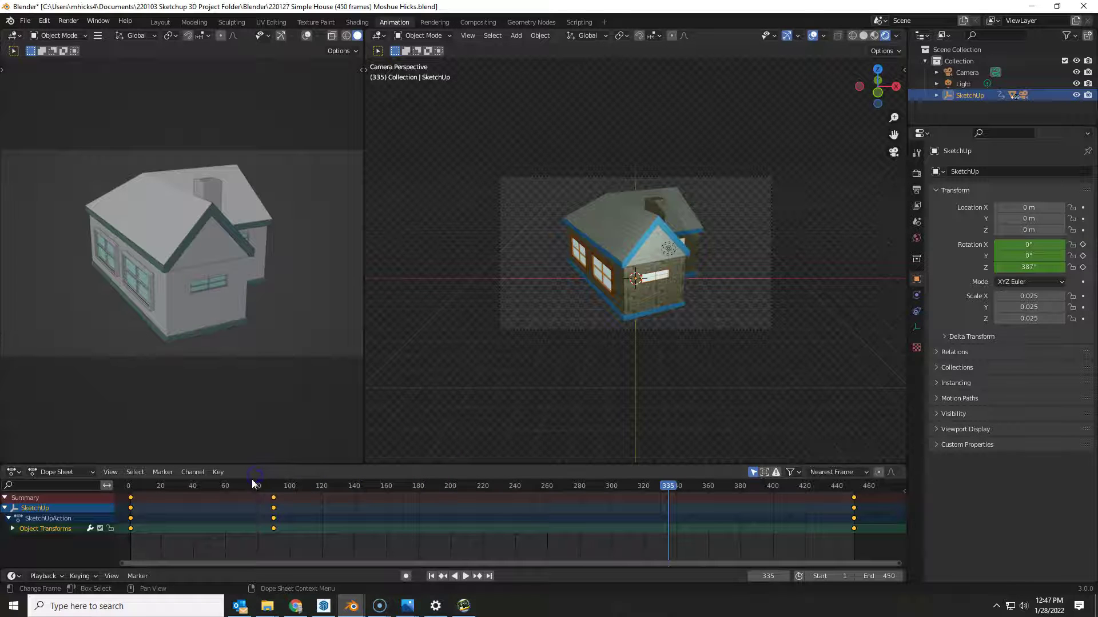
Step: Play the house rotation animation and stop it close to the final keyframe
{"action": "left_click", "coordinate": [135, 486]}
{"action": "key", "text": "space"}
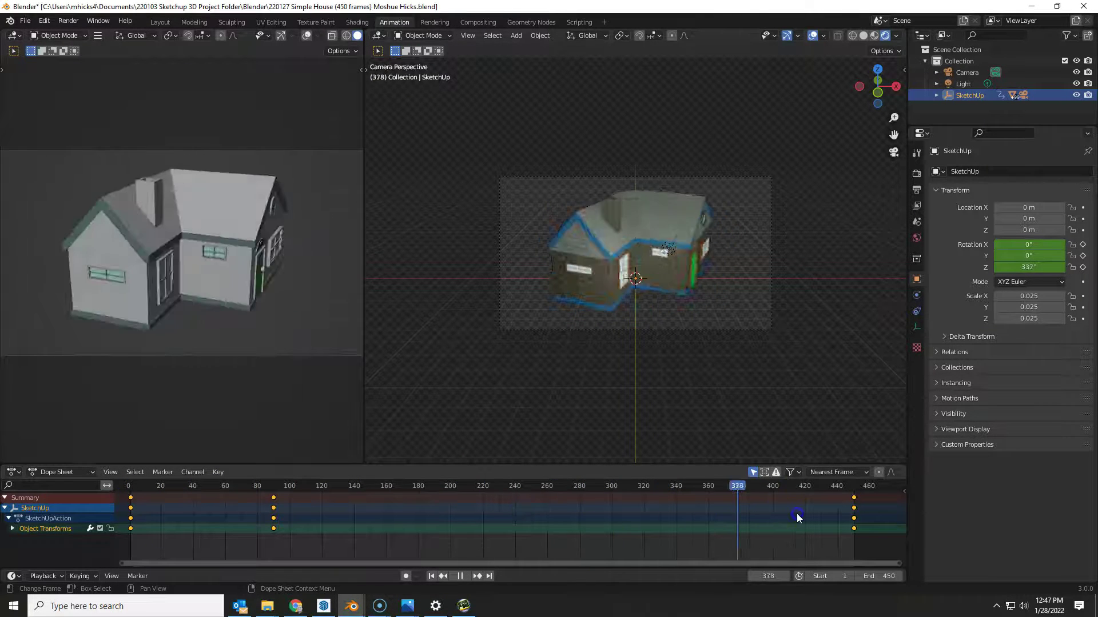
{"action": "key", "text": "space"}
{"action": "left_click", "coordinate": [654, 238]}
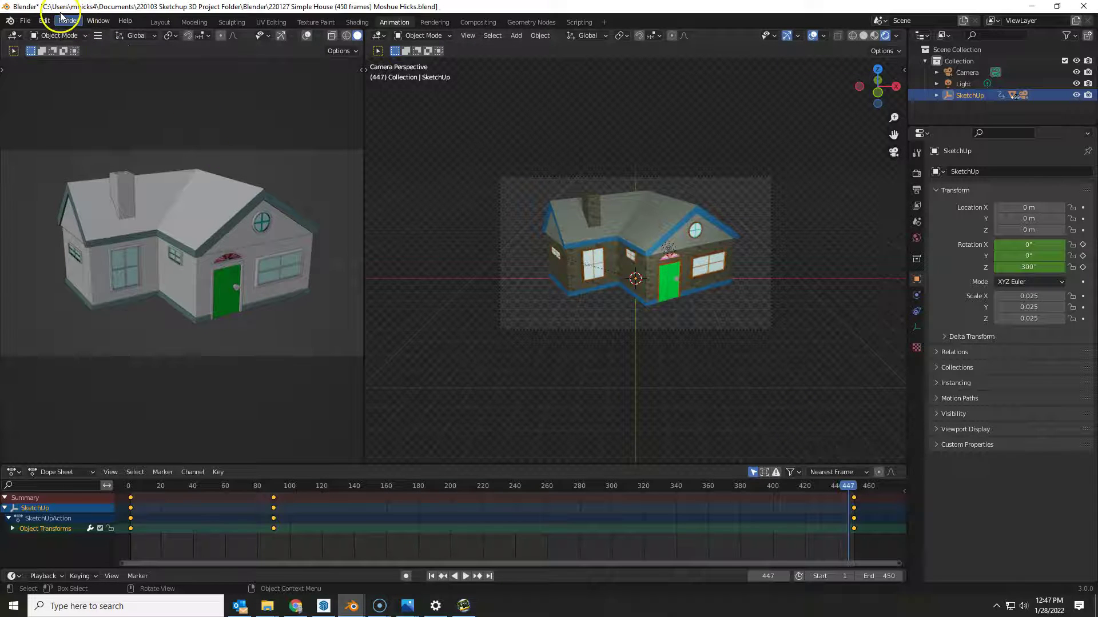
Step: Review the scene's Eevee render sampling settings
{"action": "left_click", "coordinate": [917, 174]}
{"action": "left_click", "coordinate": [947, 174]}
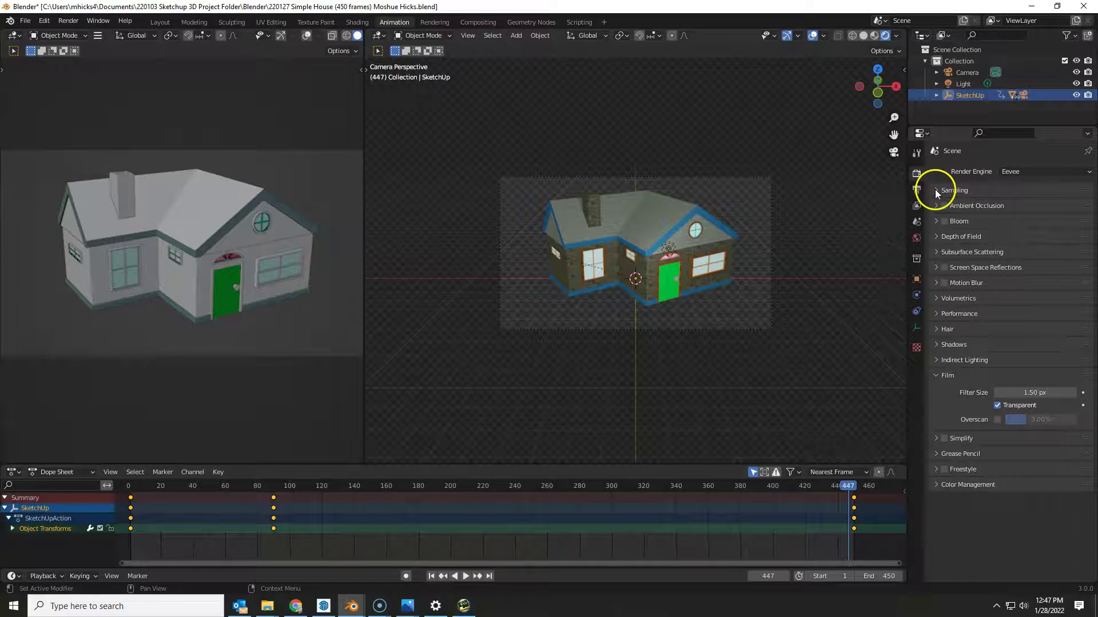
{"action": "left_click", "coordinate": [938, 190]}
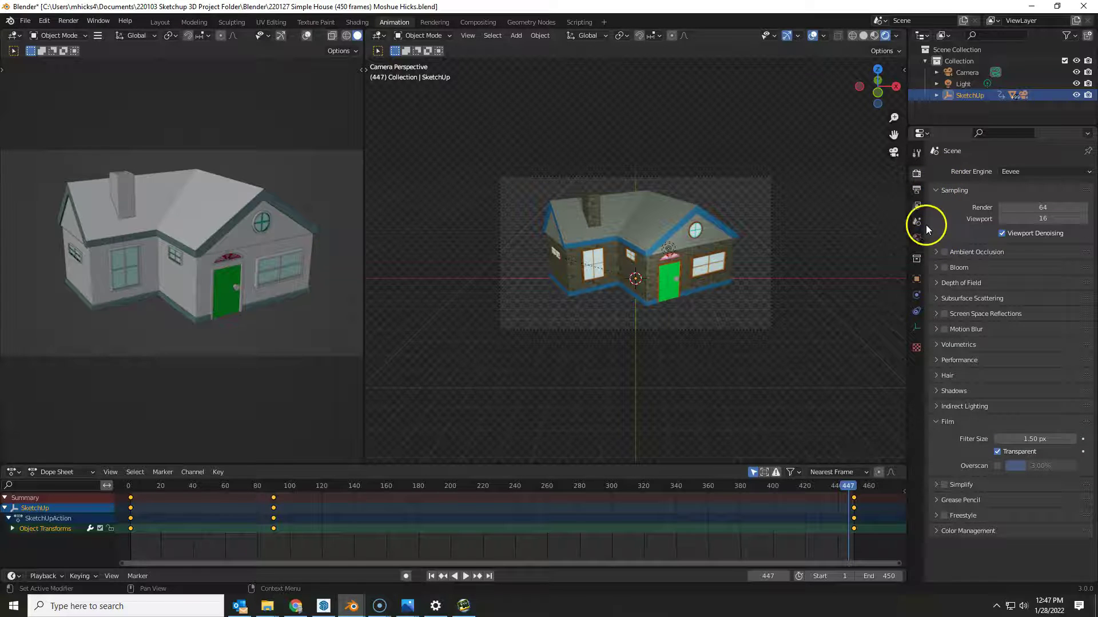
Step: In the render output location, create a folder named 220128 Simple House (450 frames 100 percent) inside the Output folder
{"action": "left_click", "coordinate": [917, 190]}
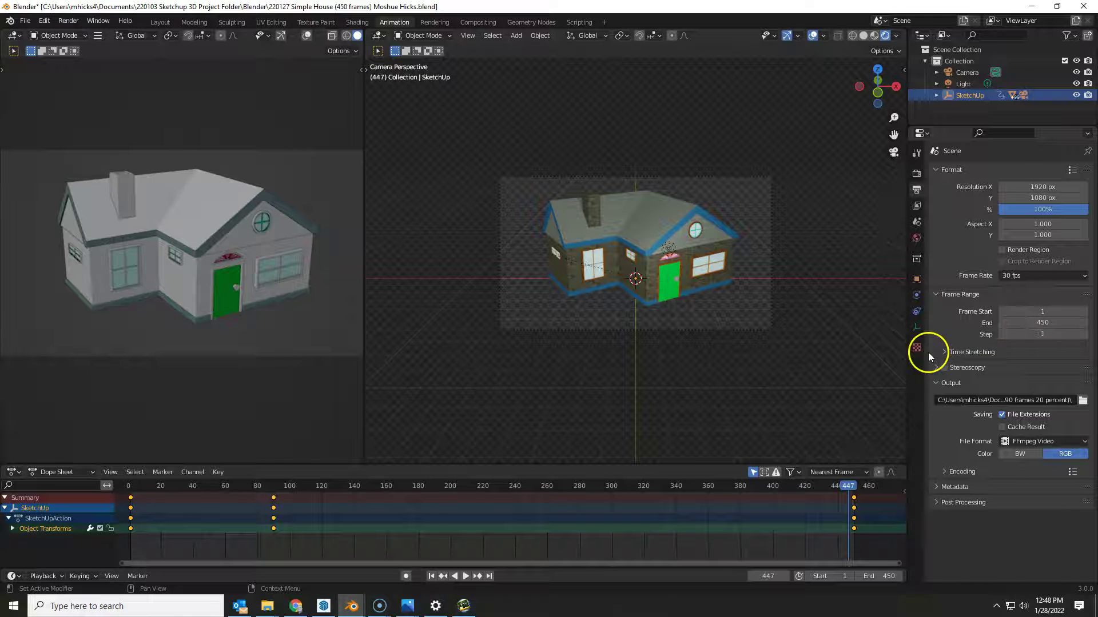
{"action": "left_click", "coordinate": [1083, 401]}
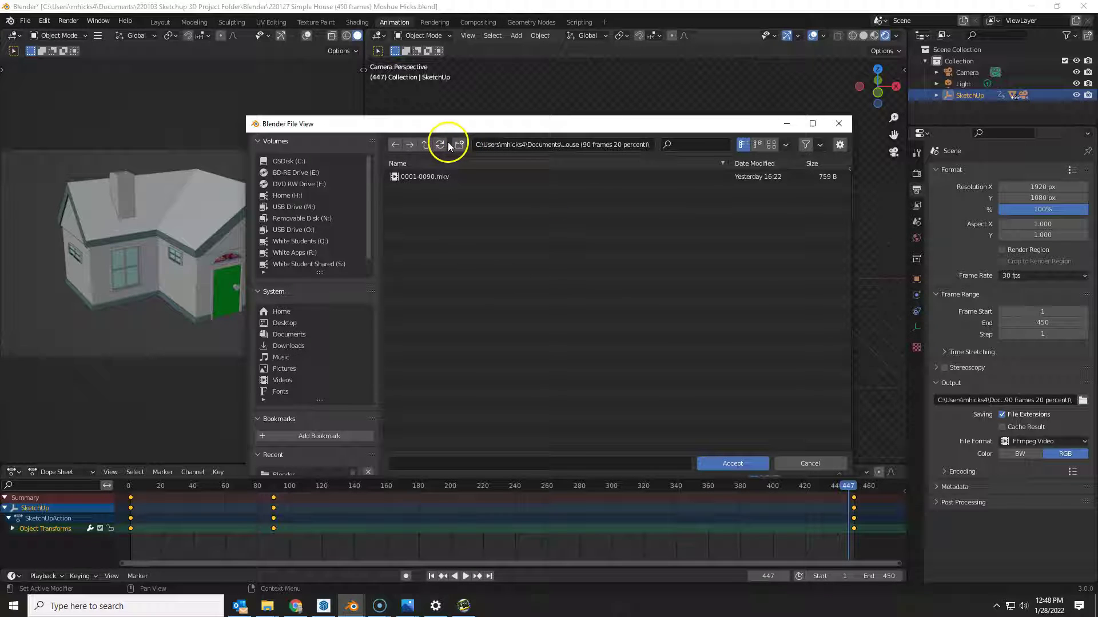
{"action": "left_click", "coordinate": [425, 144]}
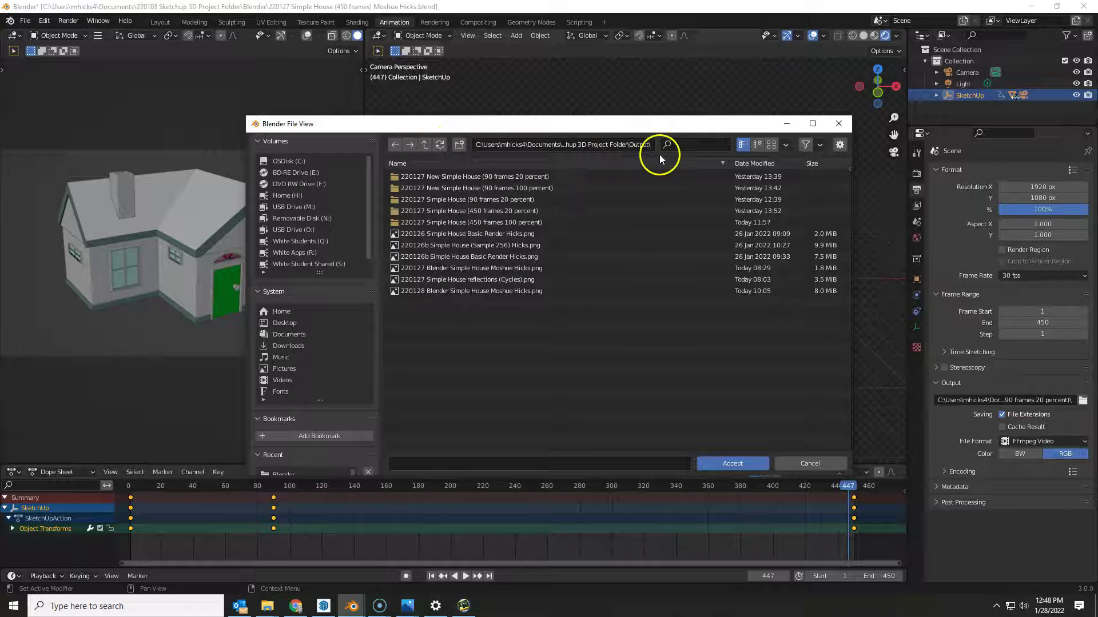
{"action": "left_click", "coordinate": [460, 145]}
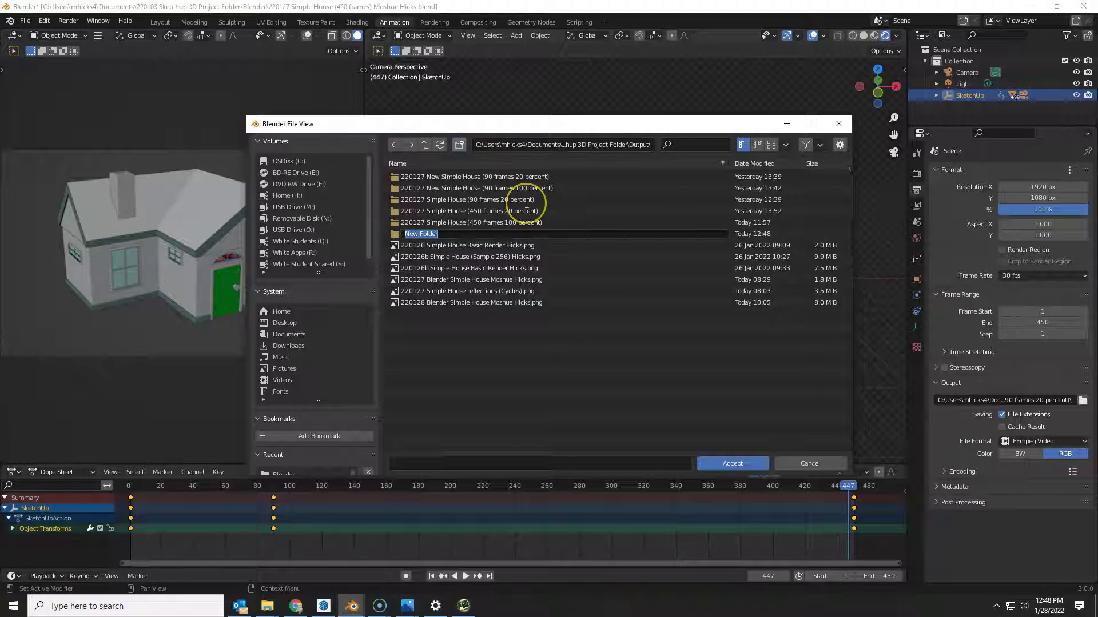
{"action": "type", "text": "22"}
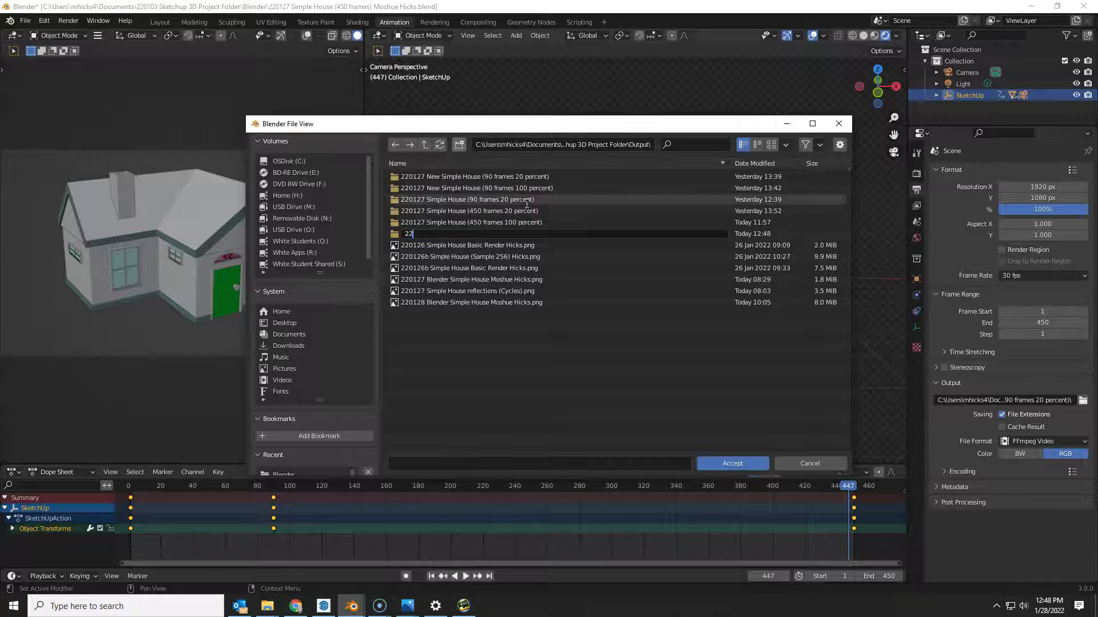
{"action": "type", "text": "0128 Simple House (450 frames 100 percent)"}
{"action": "key", "text": "Return"}
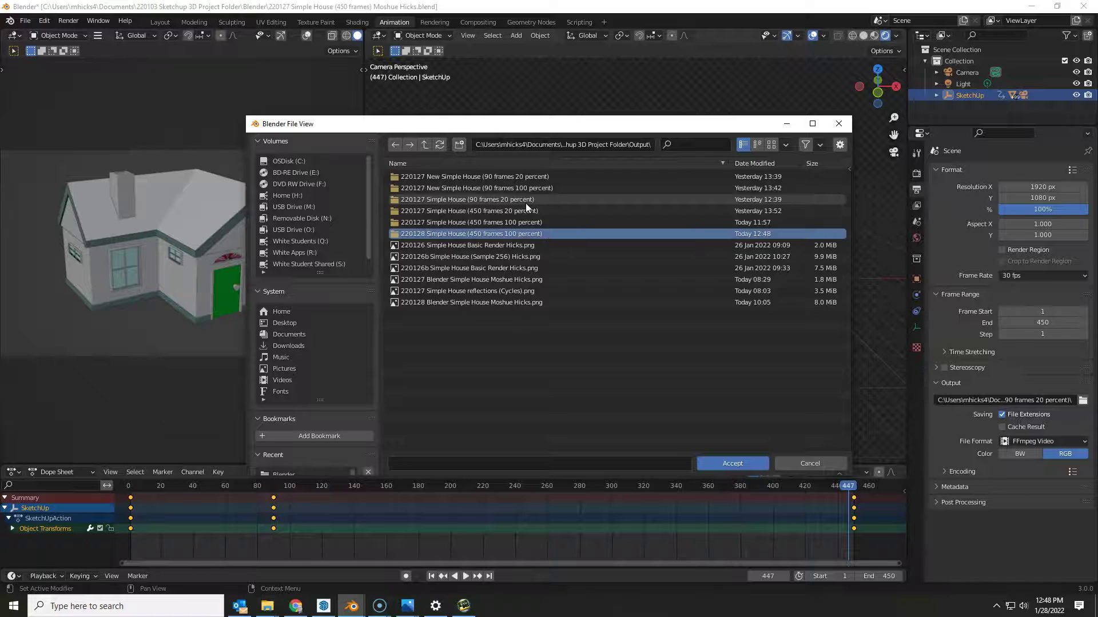
Step: Set the render output inside the new folder to 220128 Simple House (450 frames 100 percent) followed by the author's full name
{"action": "left_click", "coordinate": [526, 235]}
{"action": "double_click", "coordinate": [526, 235]}
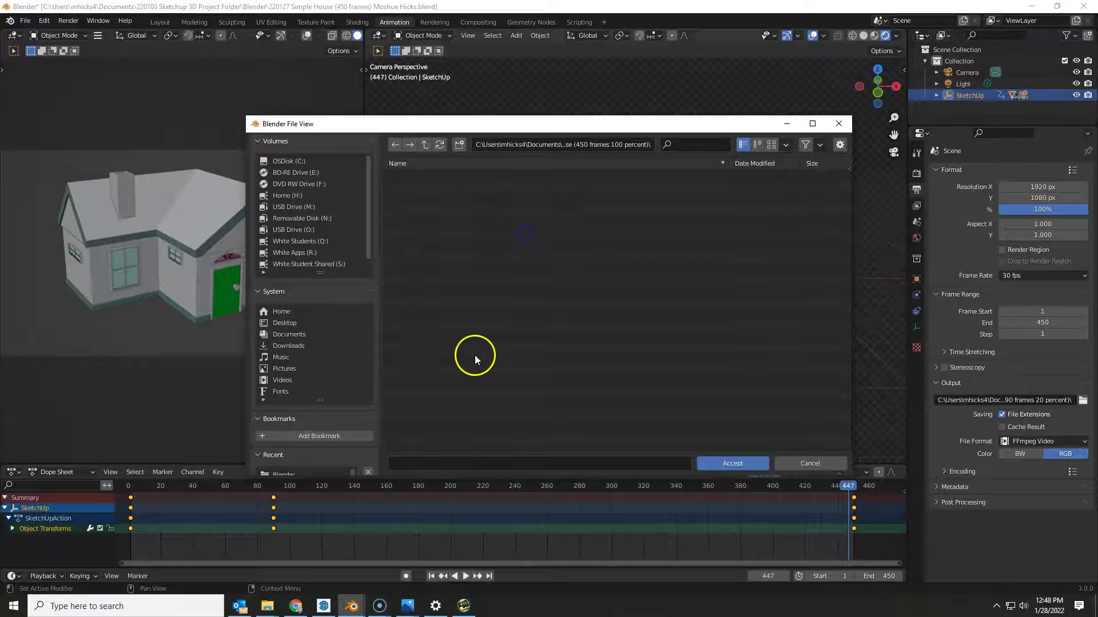
{"action": "left_click", "coordinate": [447, 465]}
{"action": "type", "text": "220128 Simple House (450 frames 100 percent)"}
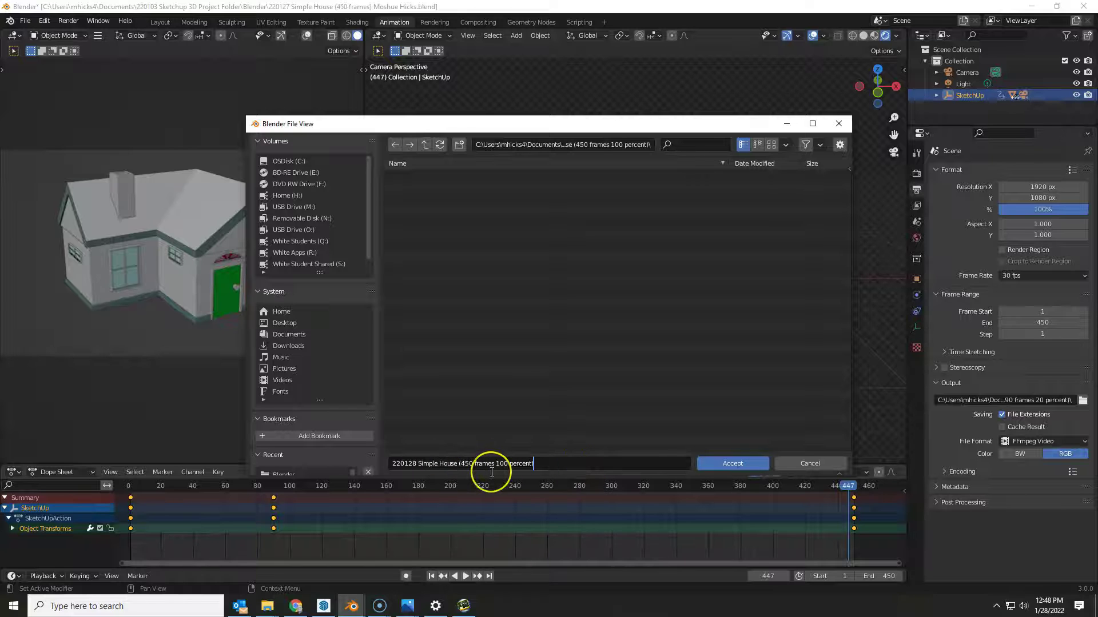
{"action": "type", "text": "Moshue Hicks"}
{"action": "left_click", "coordinate": [717, 465]}
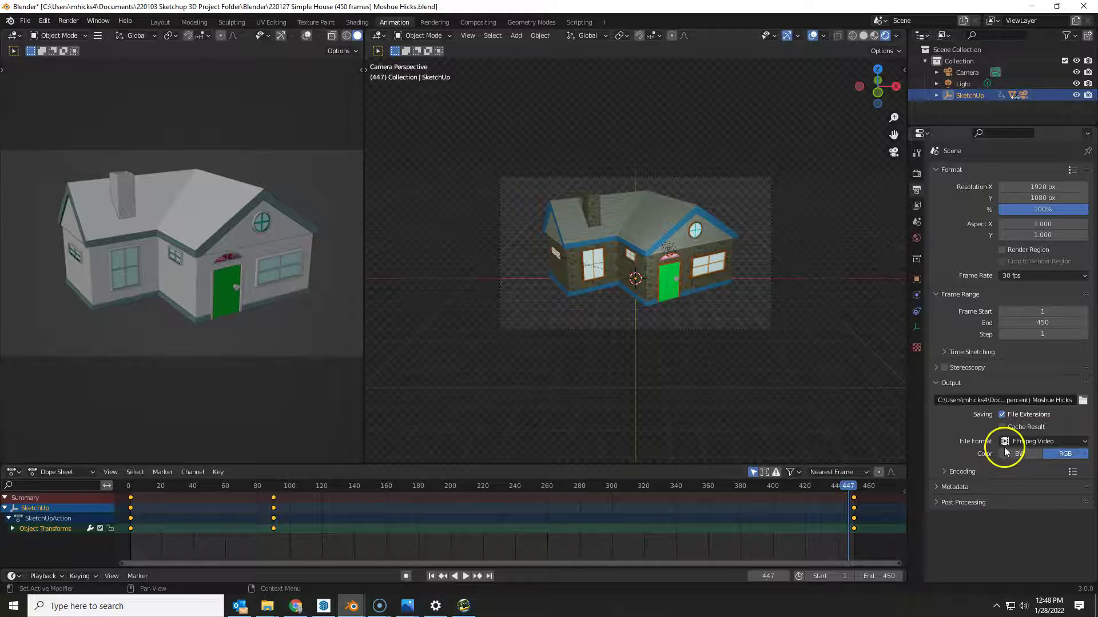
Step: Choose FFmpeg Video as the output file format and expand the Encoding settings
{"action": "left_click", "coordinate": [1042, 443]}
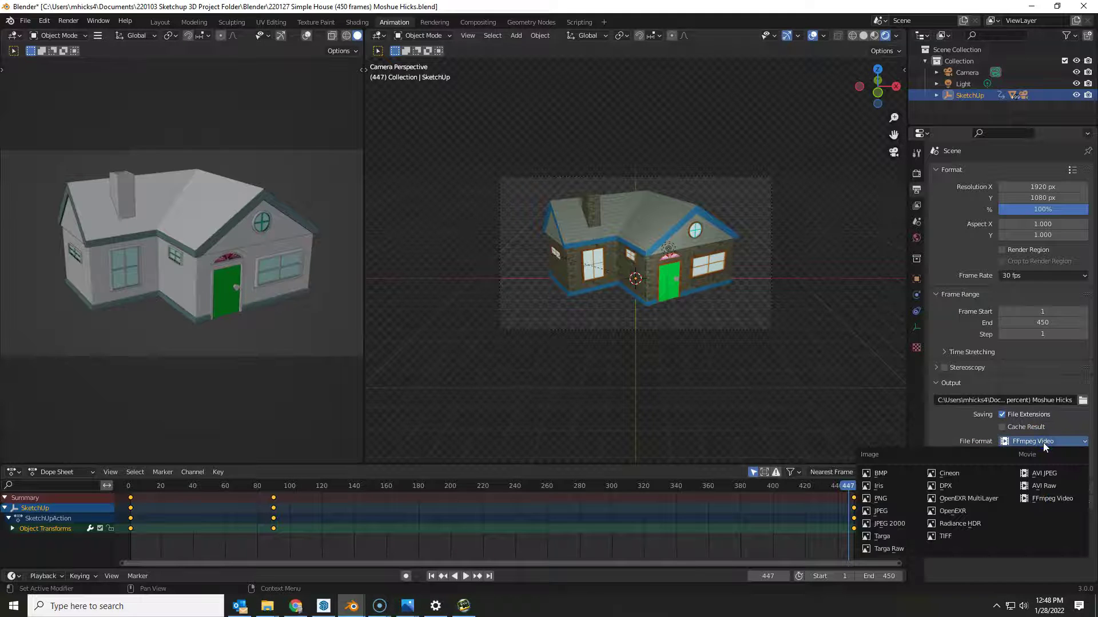
{"action": "left_click", "coordinate": [1048, 501]}
{"action": "left_click", "coordinate": [1050, 500]}
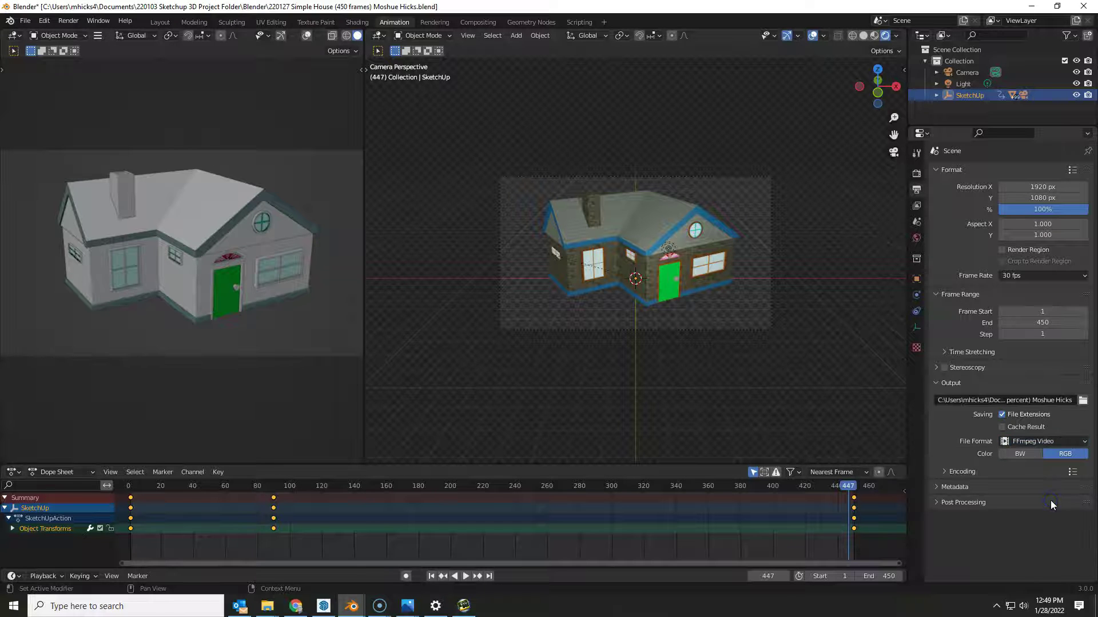
{"action": "left_click", "coordinate": [942, 472]}
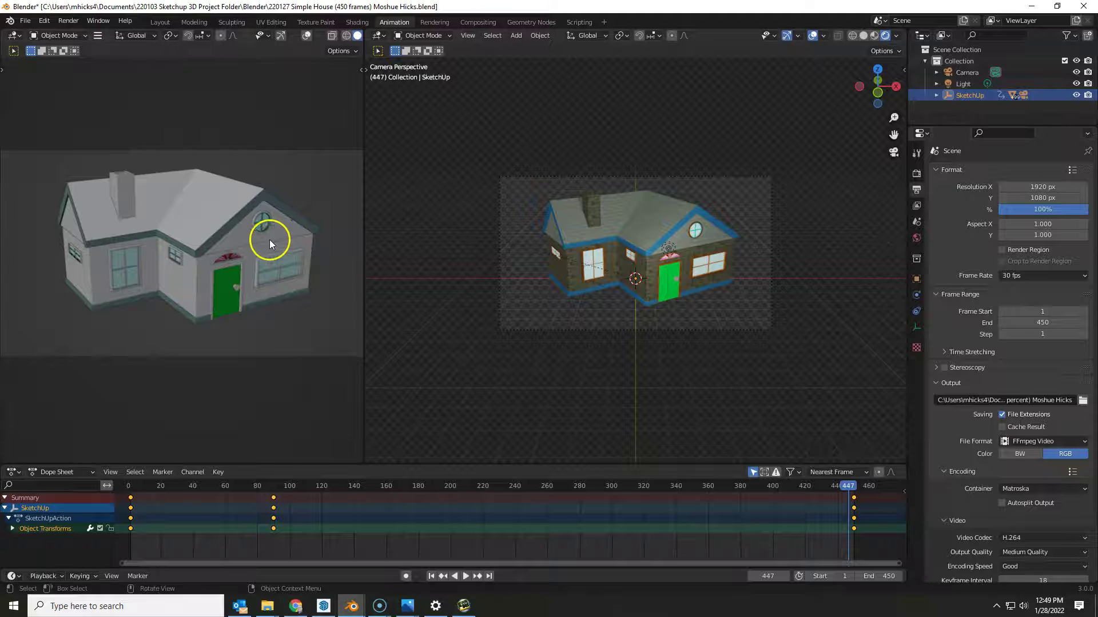
Step: Widen the camera viewport beside the main 3D view and switch it to rendered shading
{"action": "left_click_drag", "start_coordinate": [362, 93], "coordinate": [457, 106]}
{"action": "left_click", "coordinate": [437, 35]}
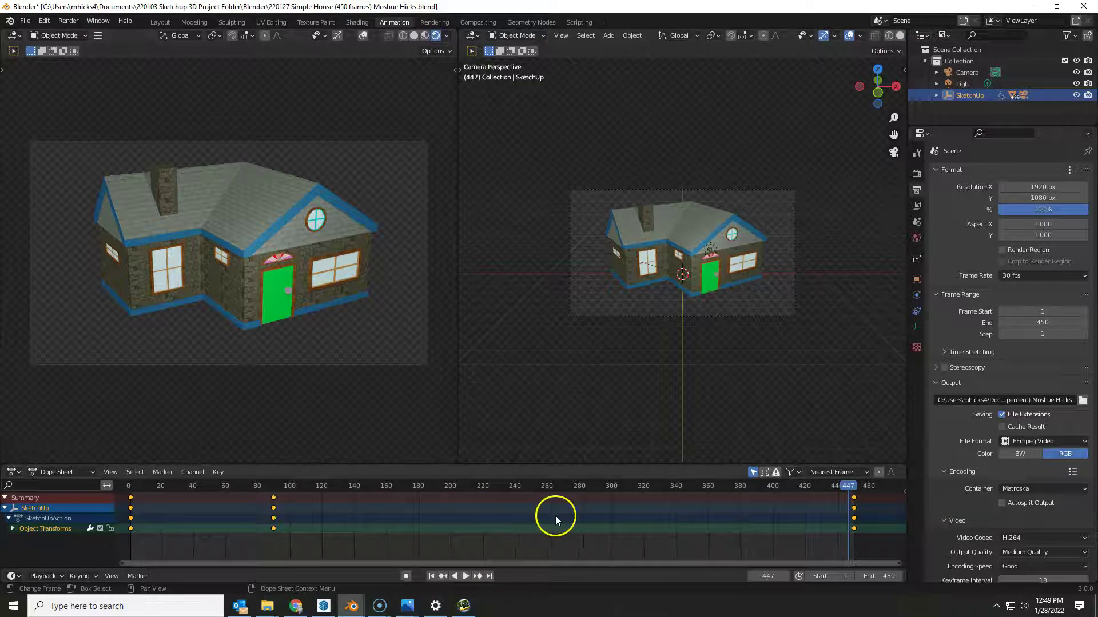
Step: Play the animation to preview the rotating house from the camera and from other angles, and stop it near the end
{"action": "left_click", "coordinate": [465, 576]}
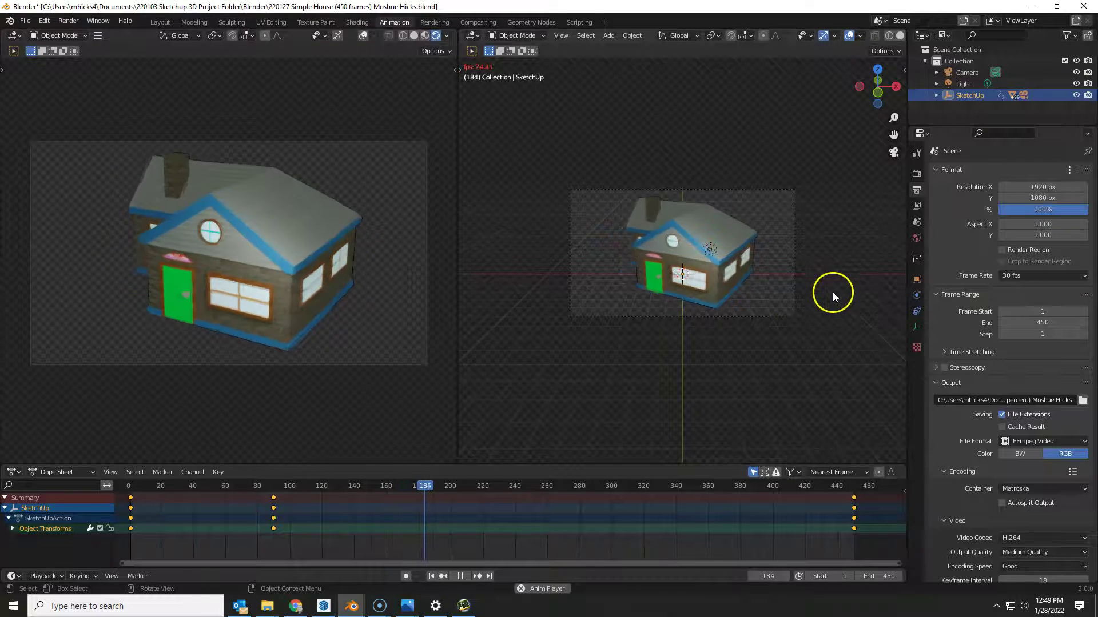
{"action": "middle_click_drag", "start_coordinate": [832, 293], "coordinate": [622, 304]}
{"action": "left_click", "coordinate": [657, 328]}
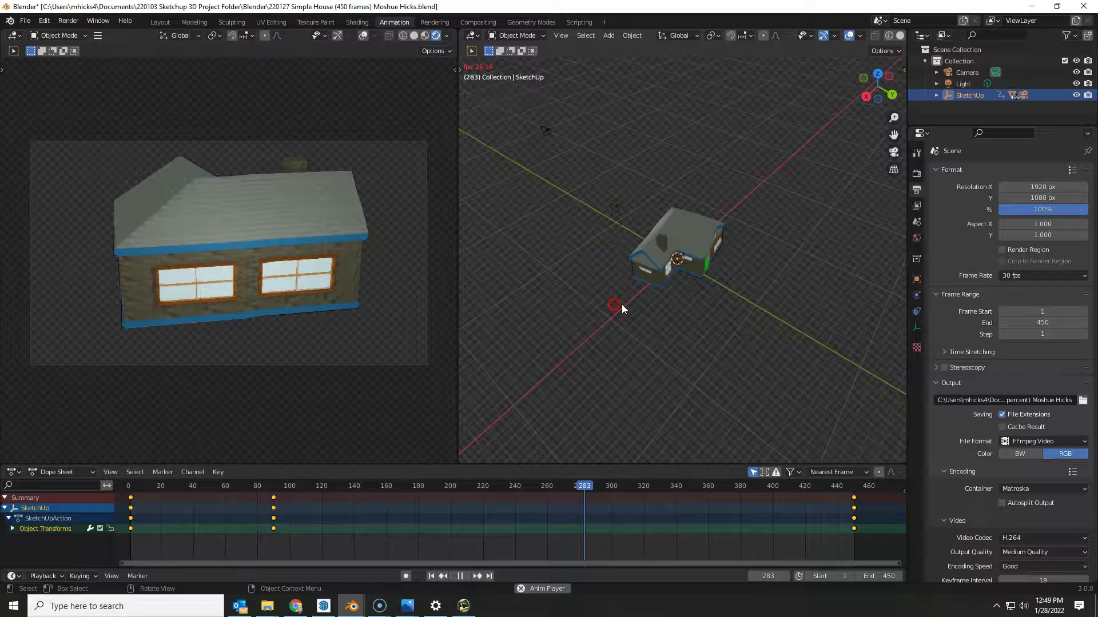
{"action": "middle_click_drag", "start_coordinate": [718, 301], "coordinate": [676, 311]}
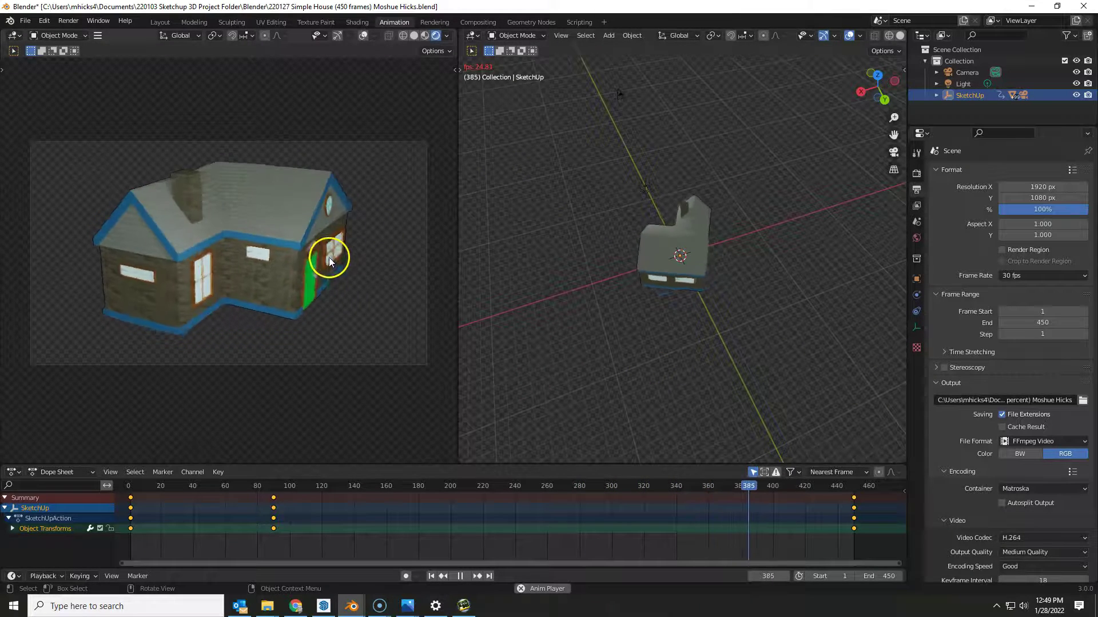
{"action": "left_click", "coordinate": [461, 576]}
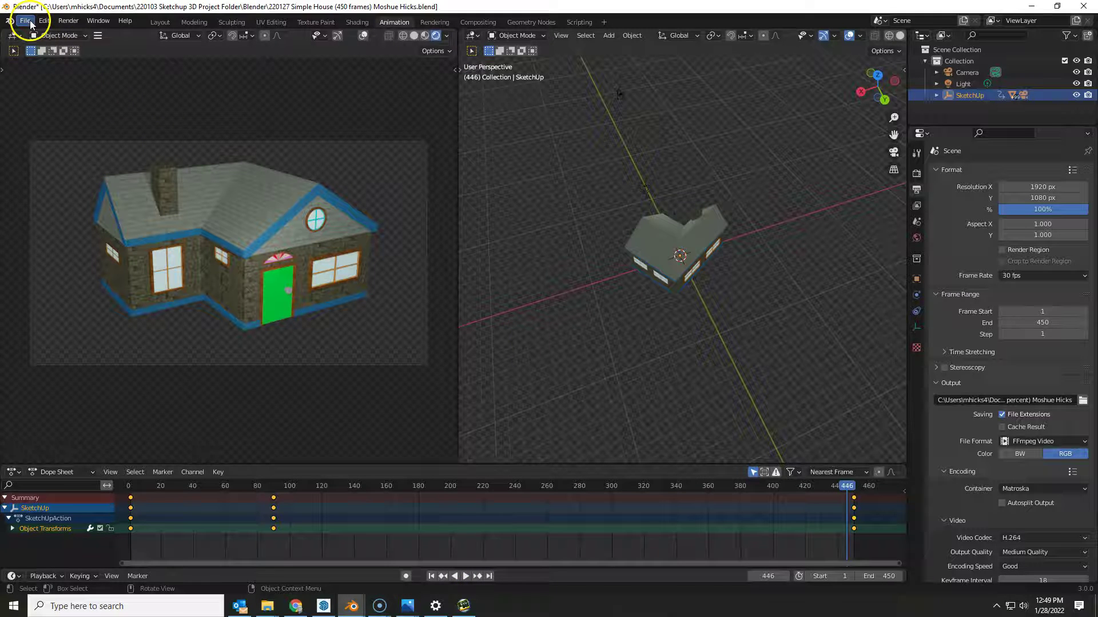
Step: Start rendering the animation and abort the render
{"action": "left_click", "coordinate": [61, 23]}
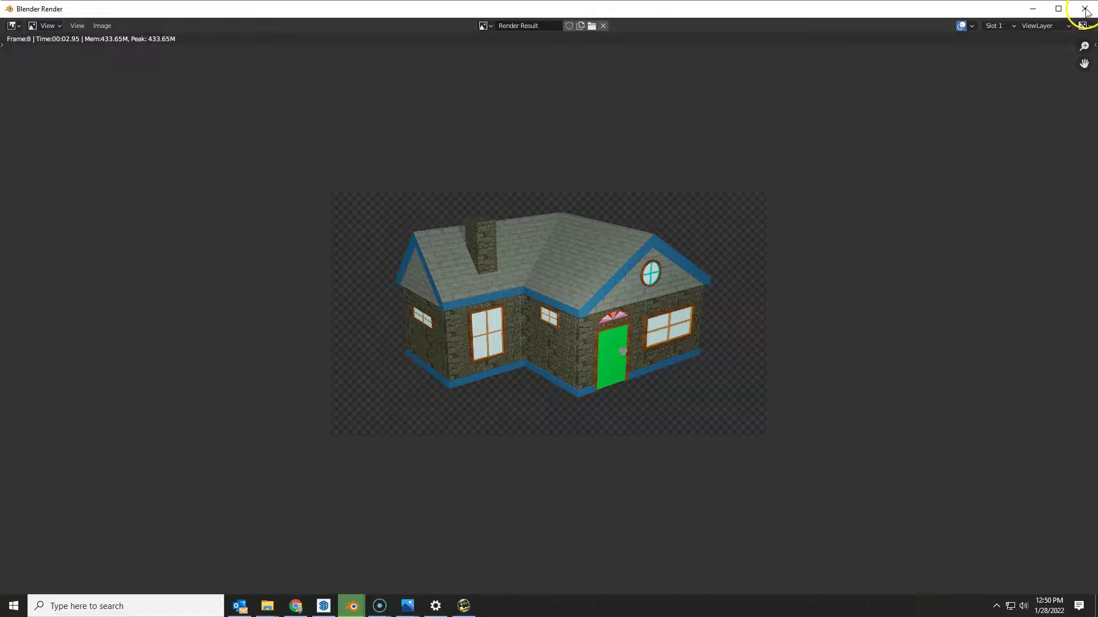
{"action": "left_click", "coordinate": [1085, 9]}
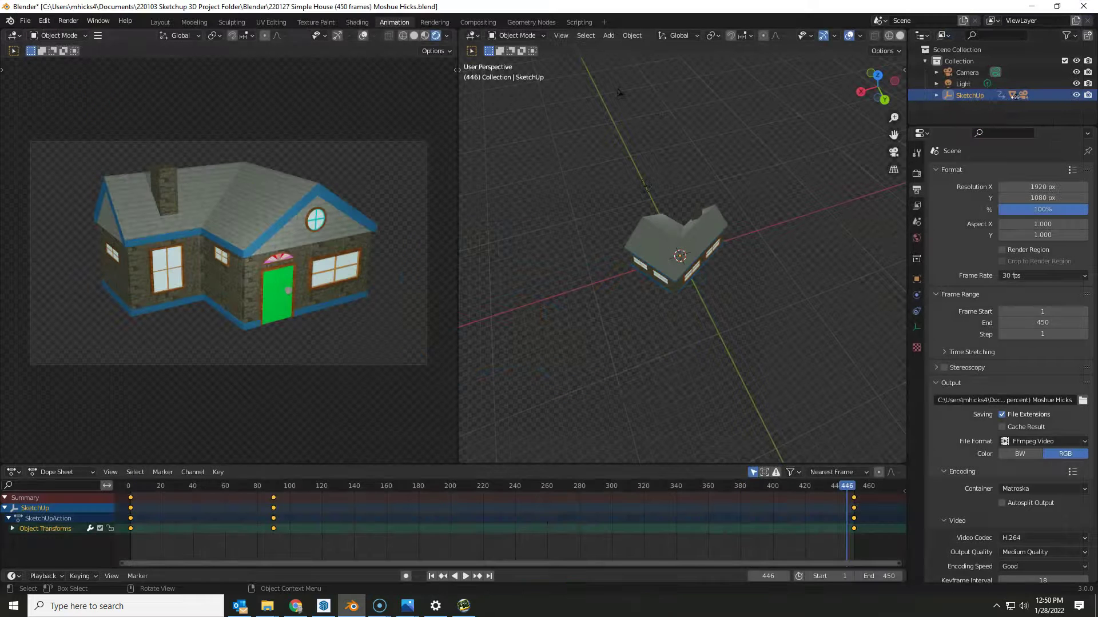
Step: Save the project as a new file named 220128 Simple House (450 frames) followed by the author's full name
{"action": "left_click", "coordinate": [25, 20]}
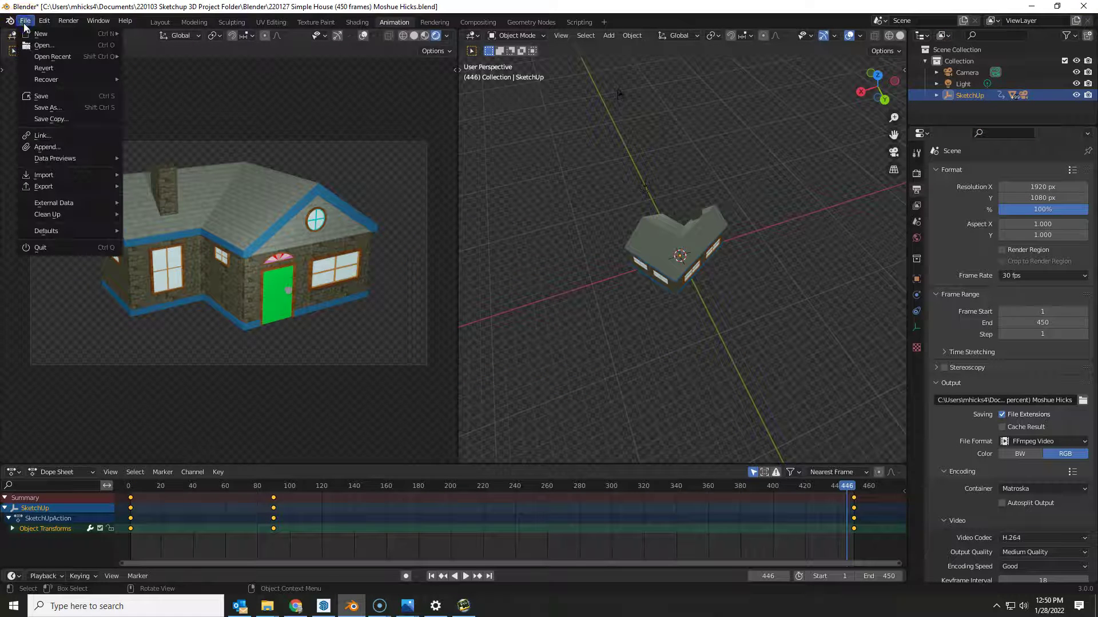
{"action": "left_click", "coordinate": [51, 108]}
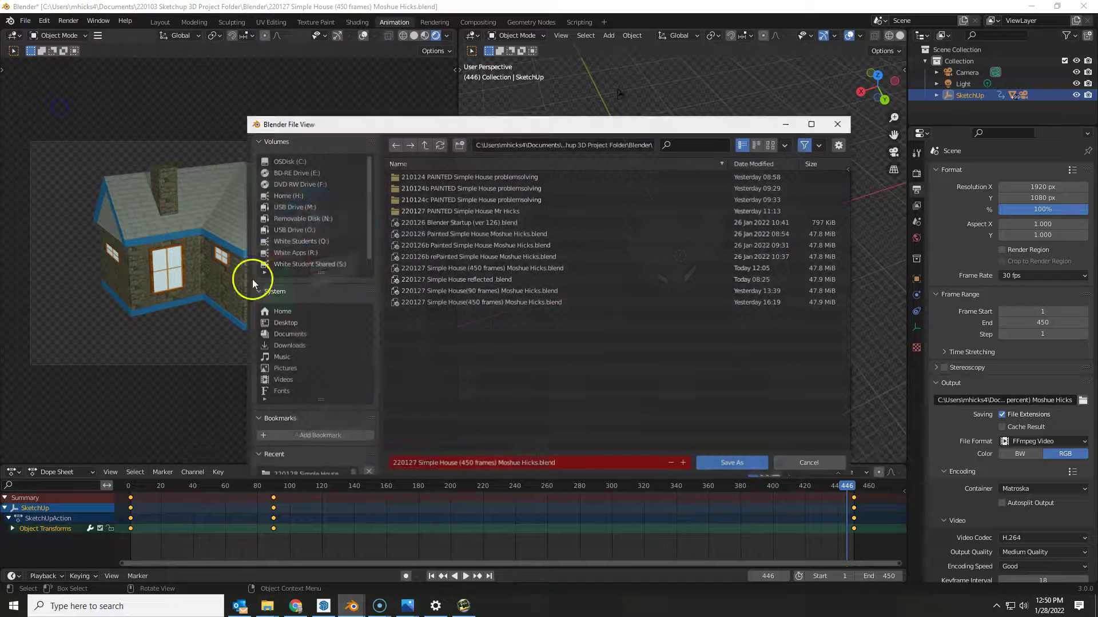
{"action": "left_click", "coordinate": [412, 464]}
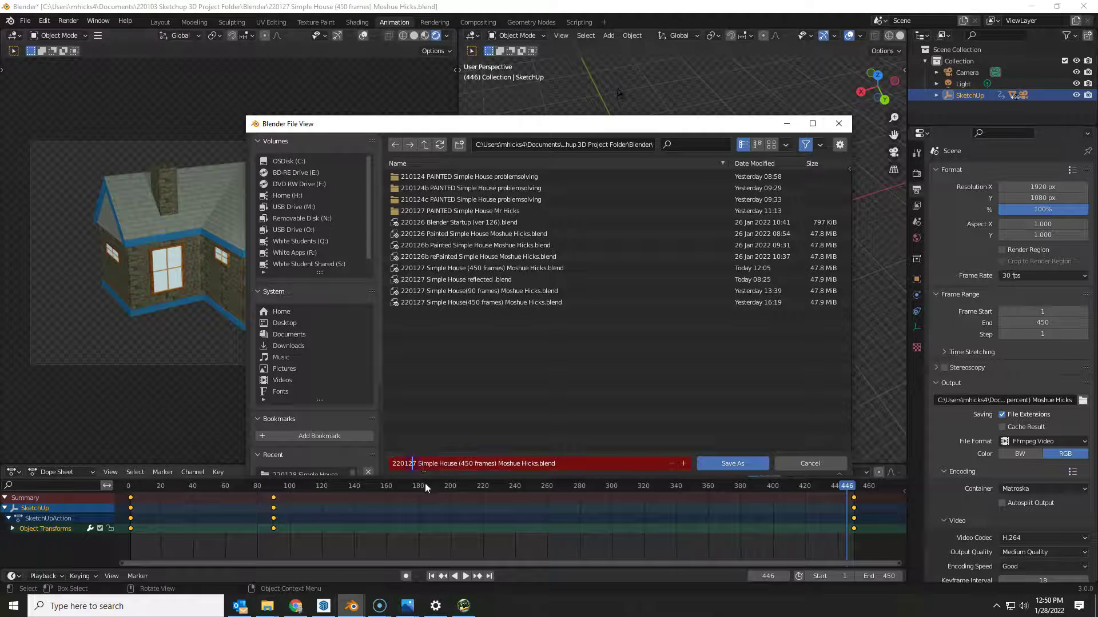
{"action": "key", "text": "Delete"}
{"action": "type", "text": "8"}
{"action": "left_click", "coordinate": [741, 464]}
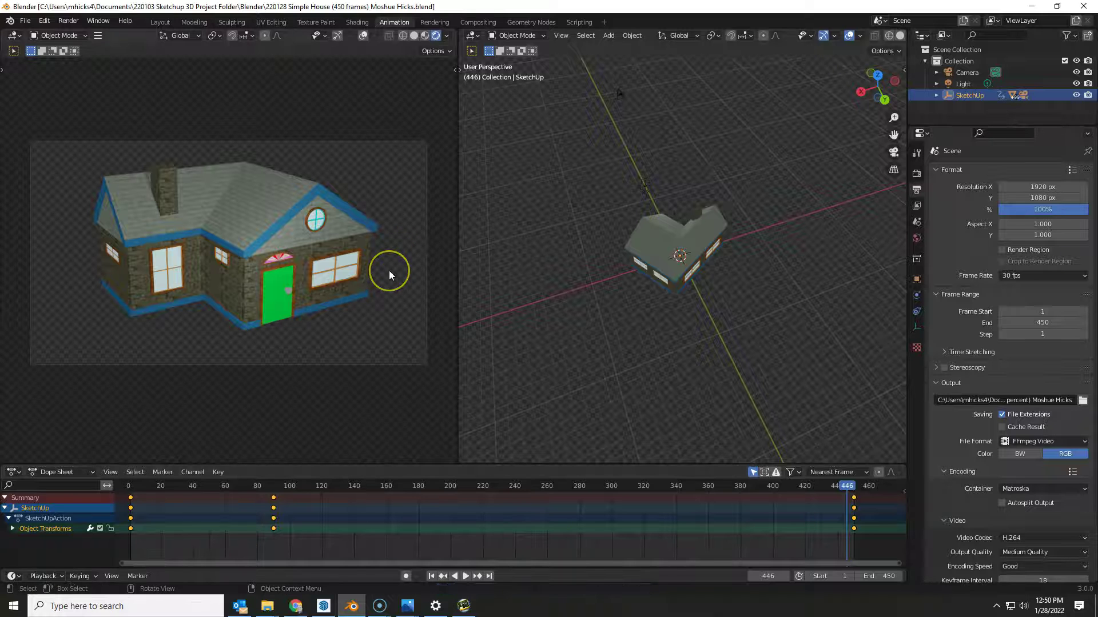
Step: Start rendering the full animation to the configured output file
{"action": "left_click", "coordinate": [68, 20]}
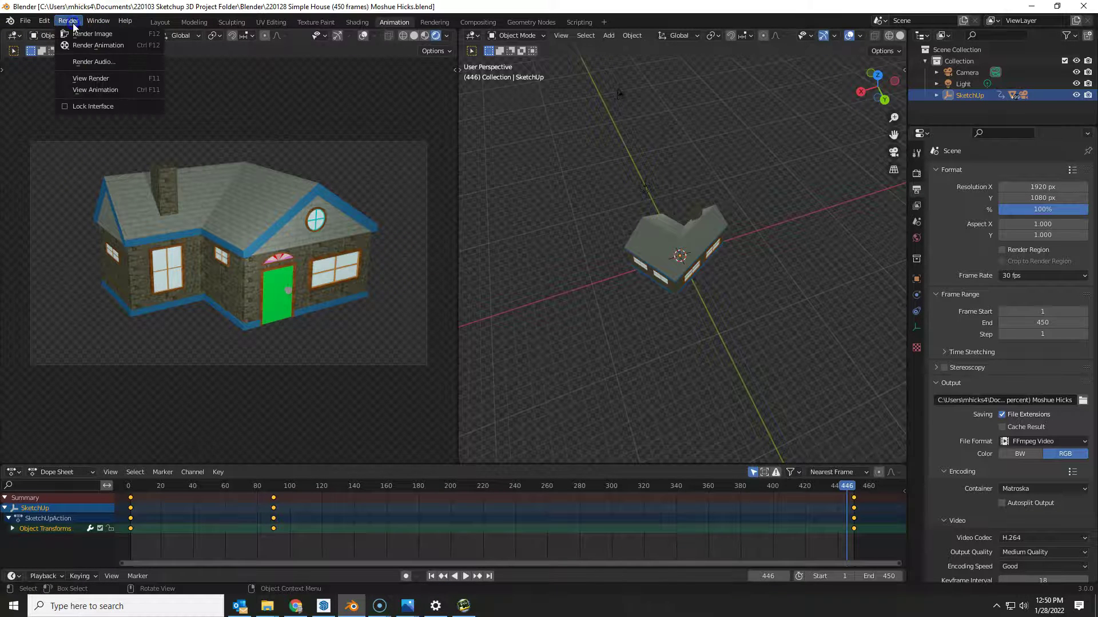
{"action": "left_click", "coordinate": [84, 47]}
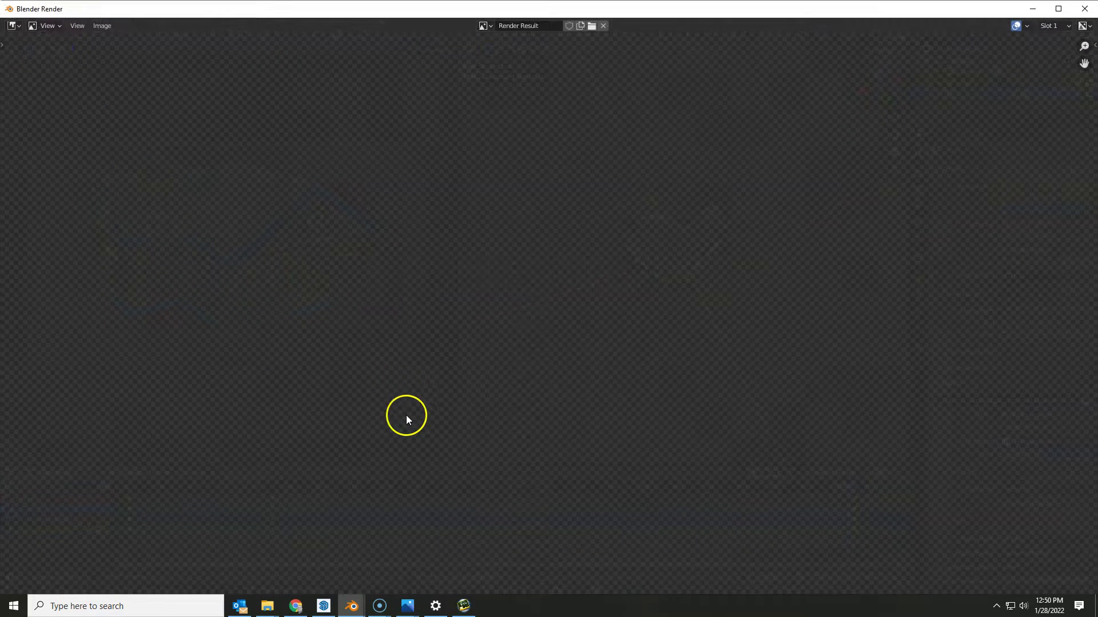